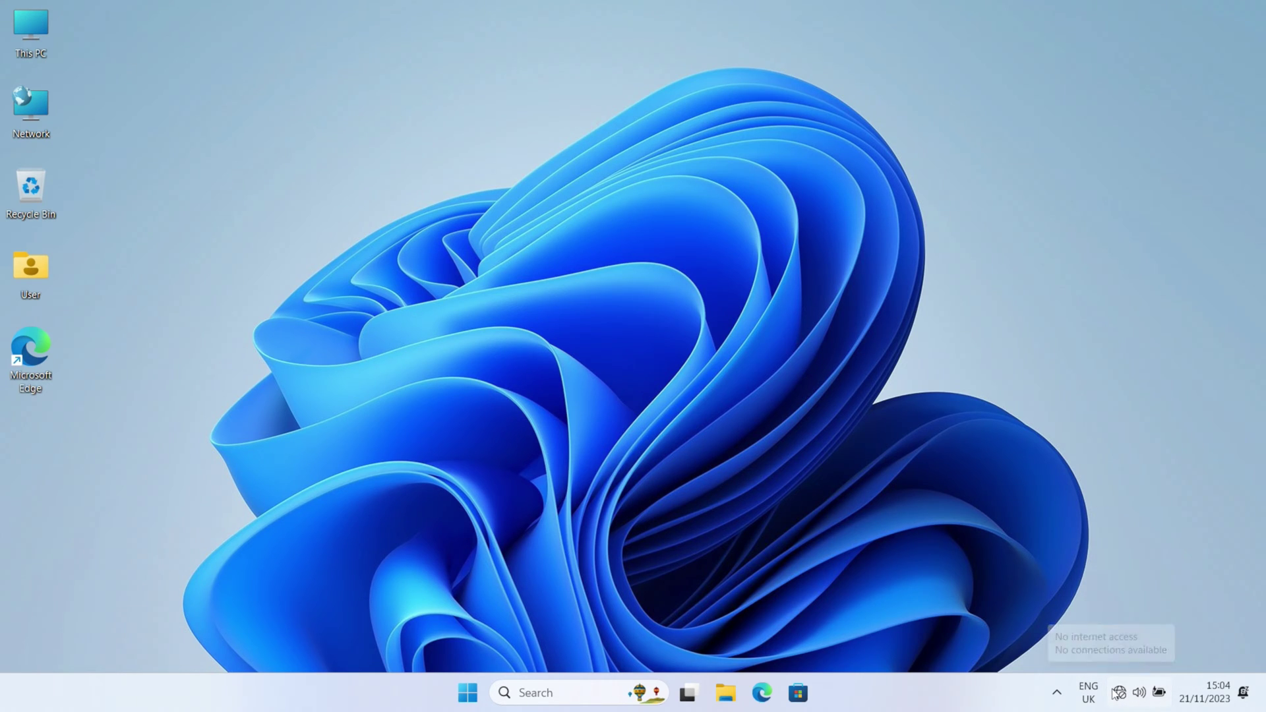
Check the quick settings for a Wi-Fi control, and close them again
click(1118, 692)
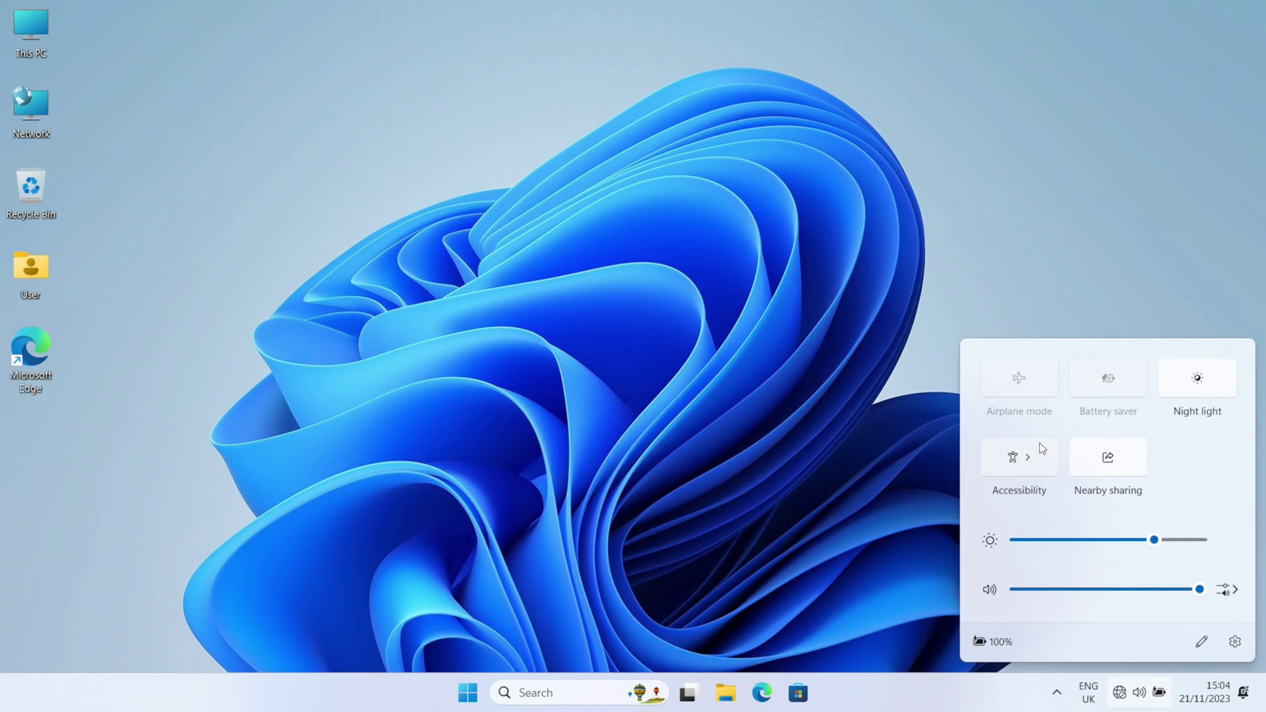
click(677, 324)
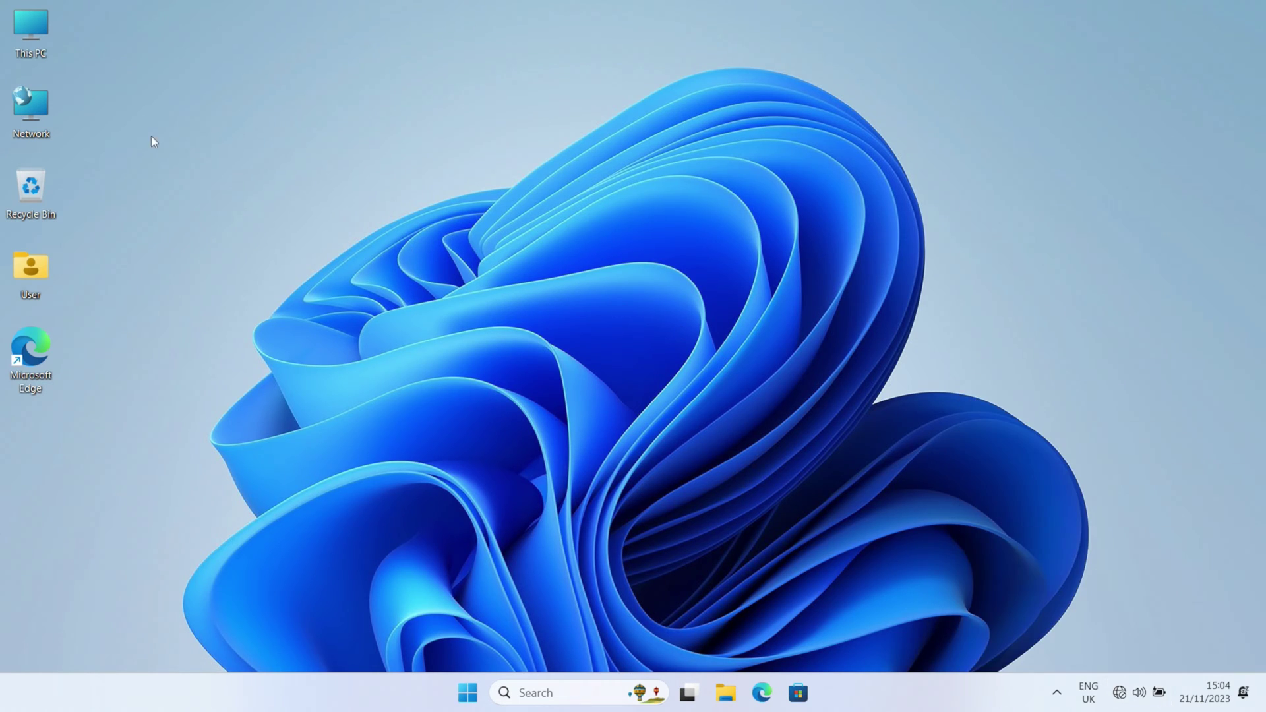
Open Device Manager from the system properties of This PC and bring the full device list into view
right_click(31, 30)
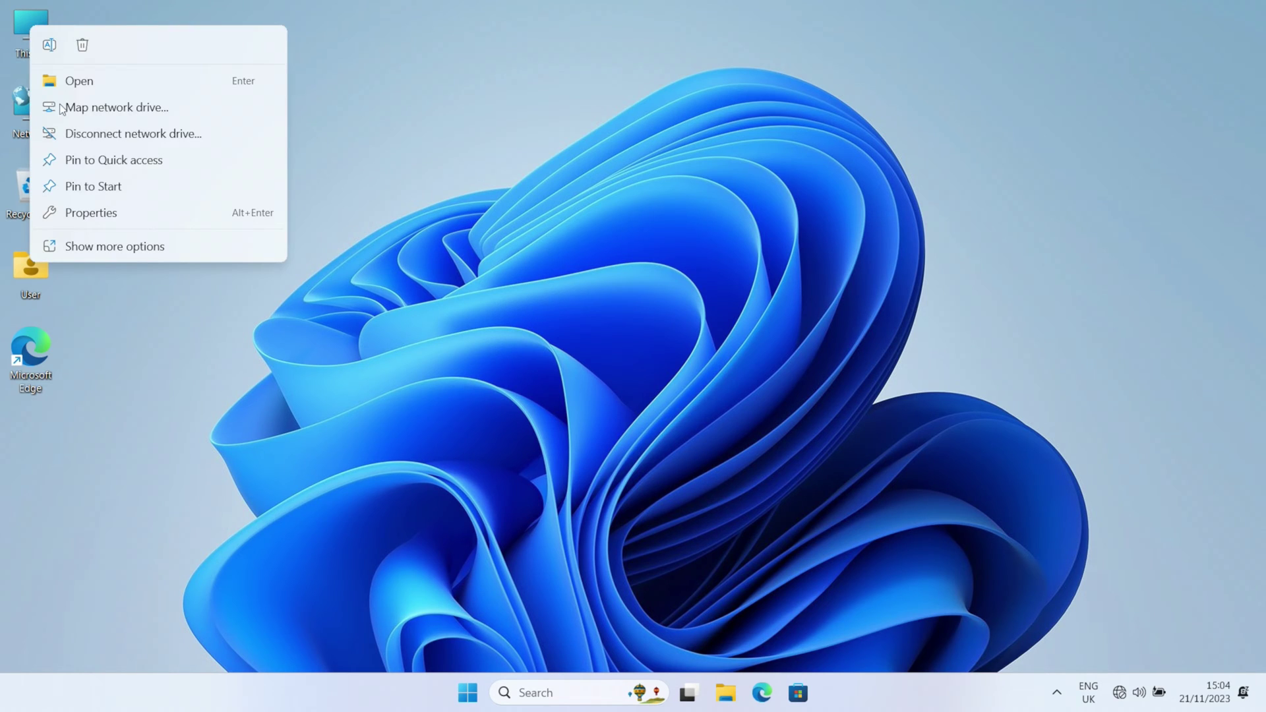
click(124, 221)
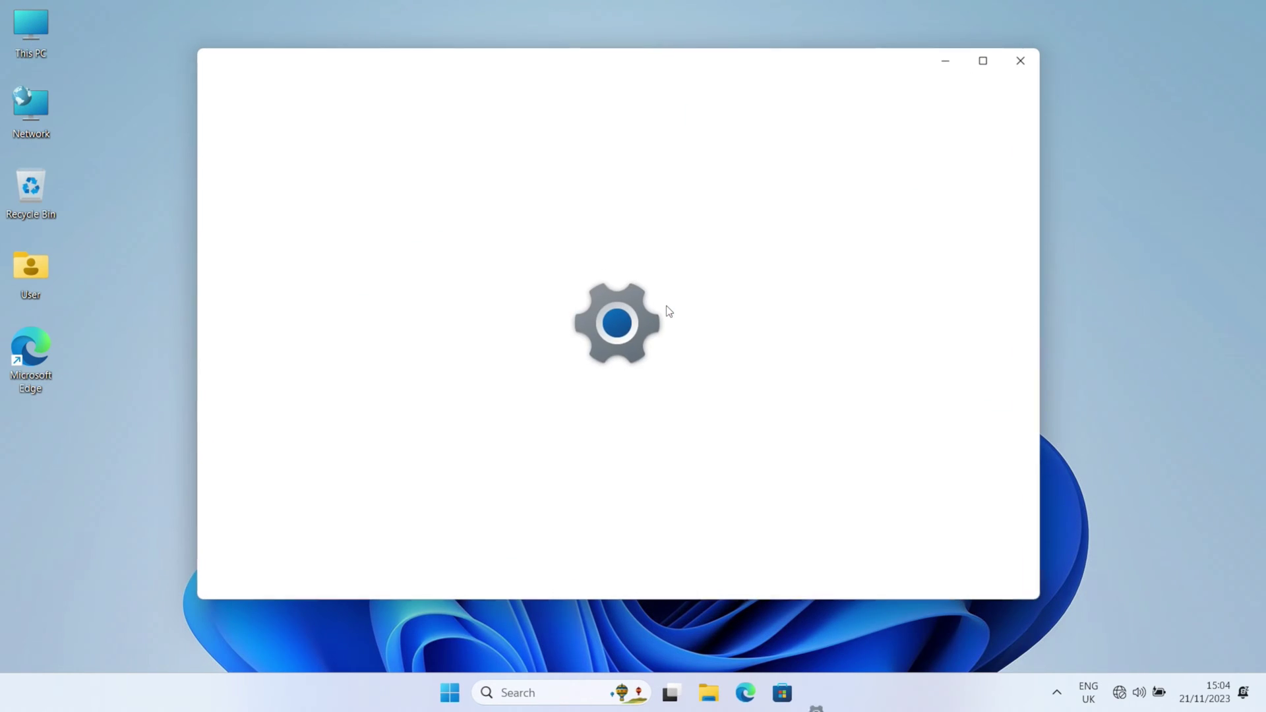
scroll(747, 453, down, 5)
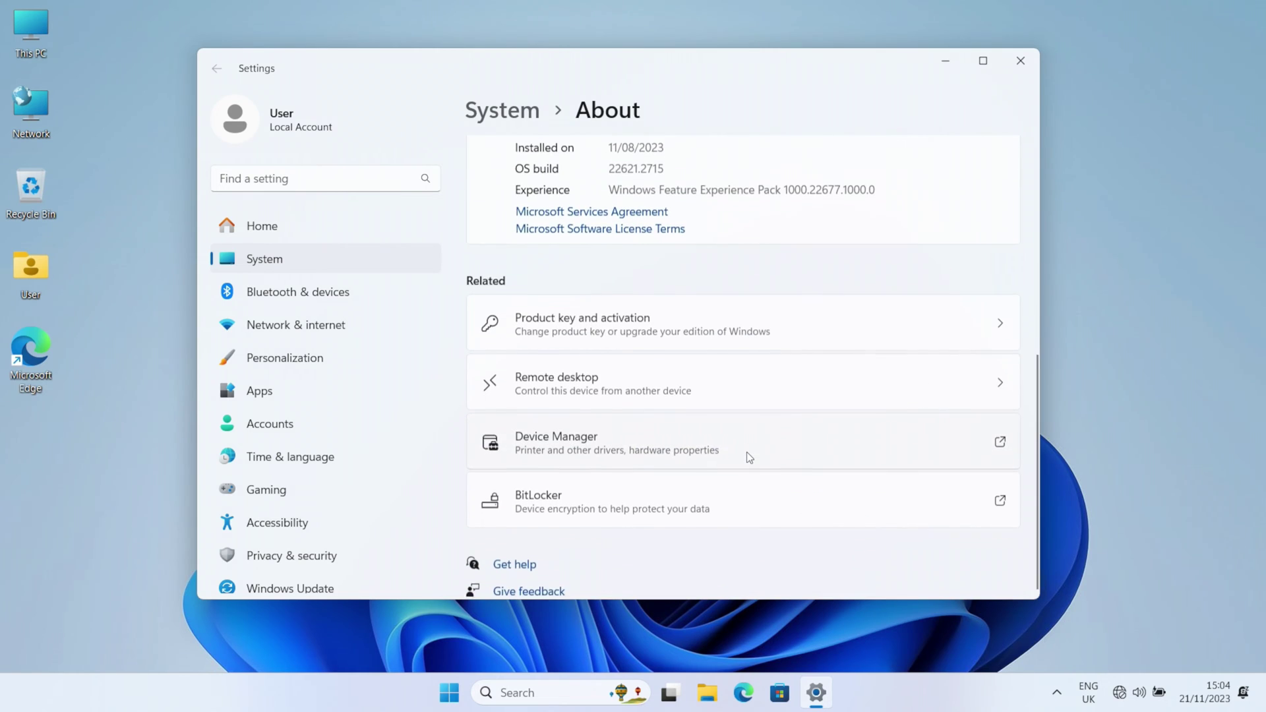
click(747, 452)
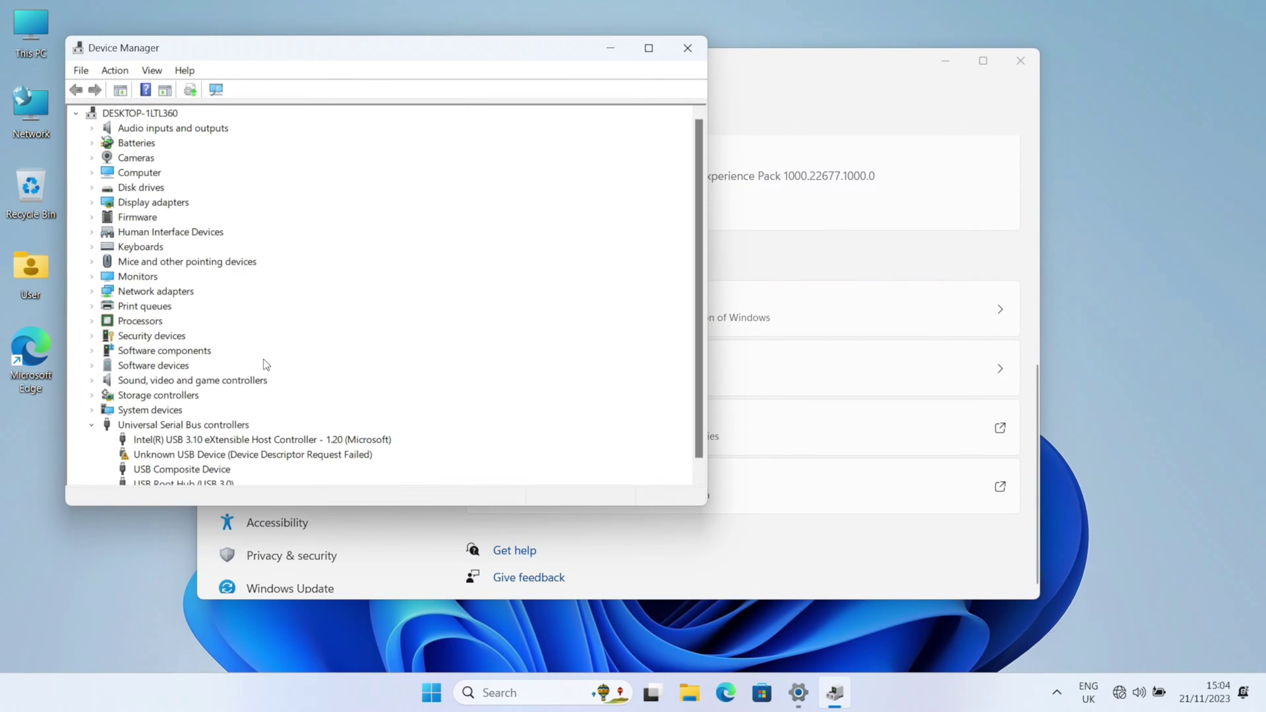
scroll(266, 365, down, 1)
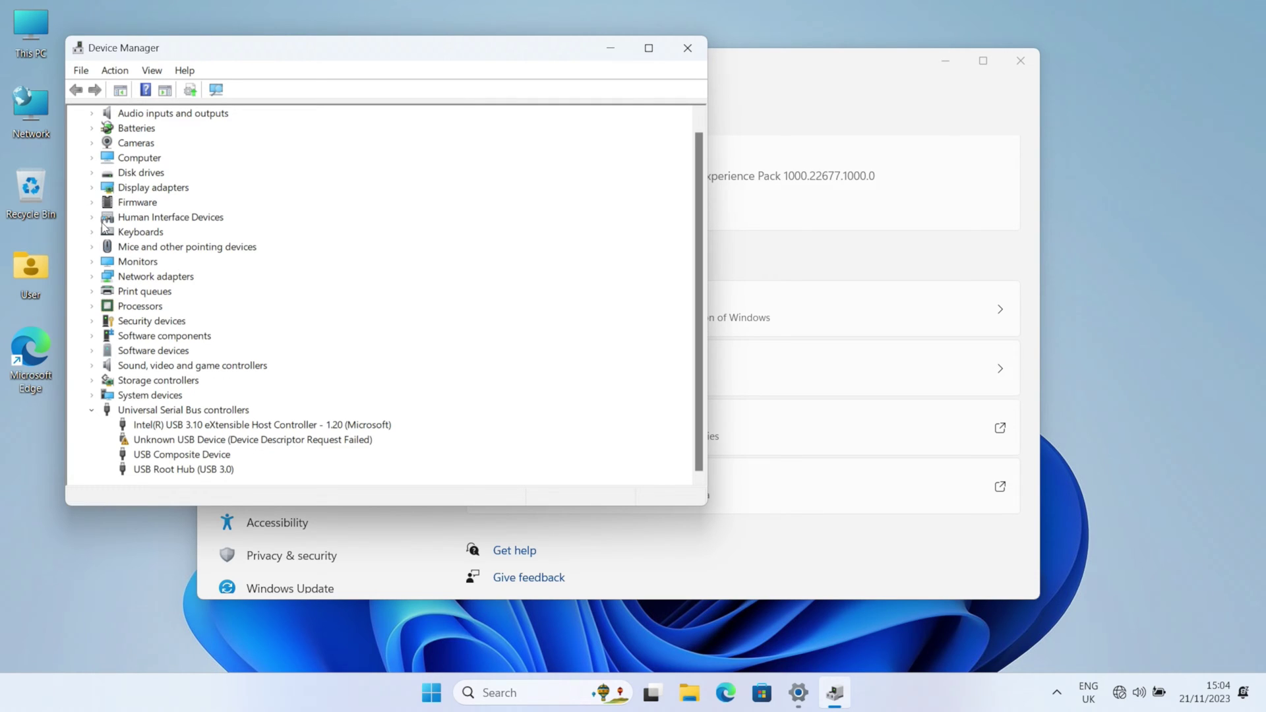
Inspect the network adapters for a wireless card, collapse the category, and close Device Manager and Settings
click(93, 277)
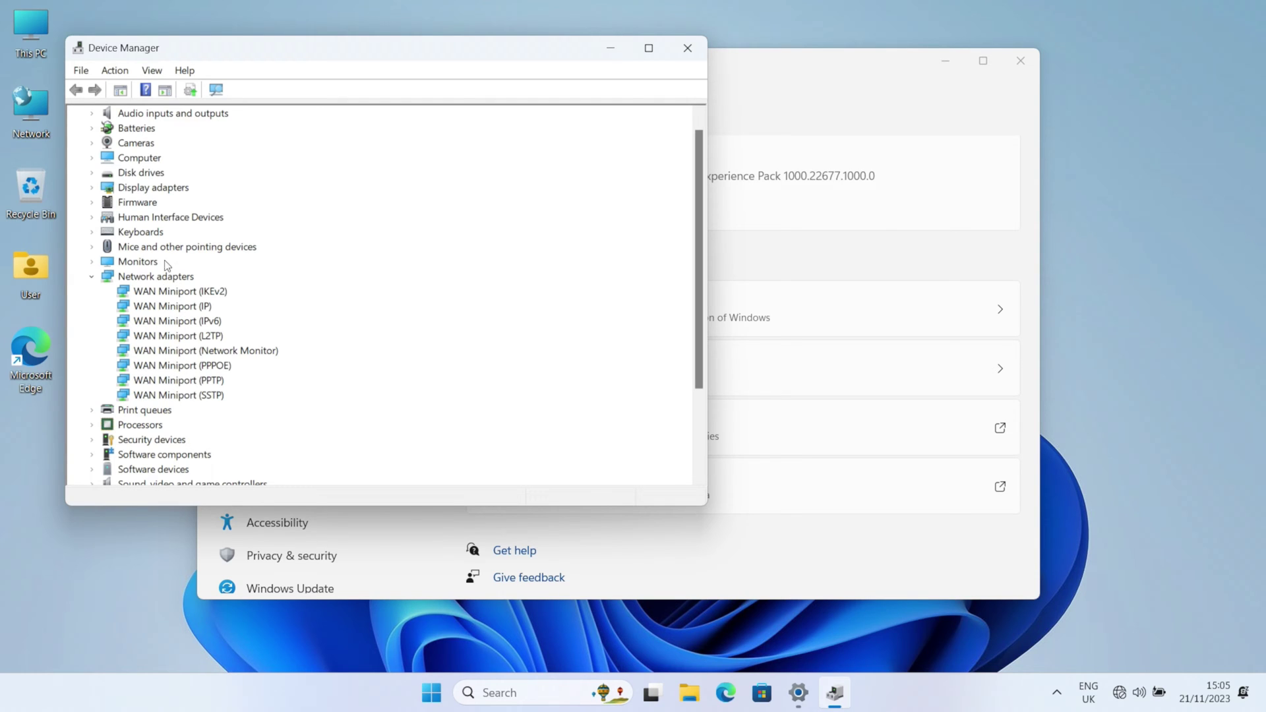
click(92, 281)
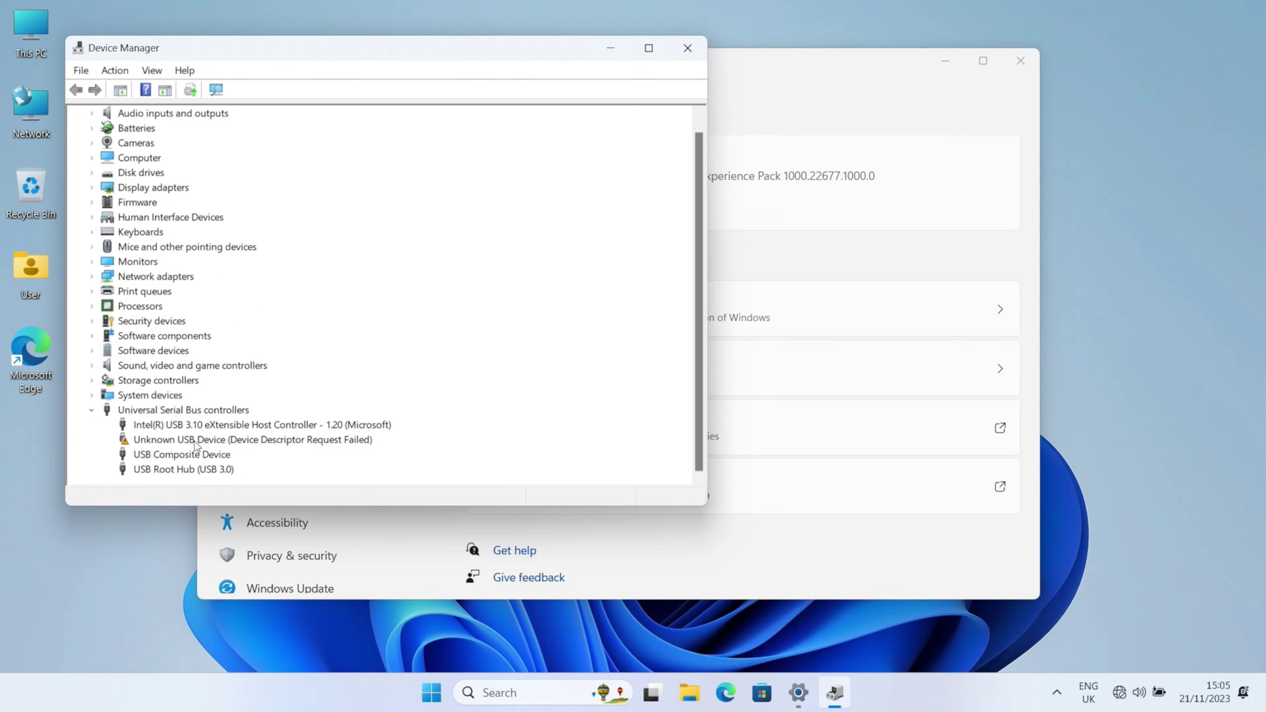
click(687, 47)
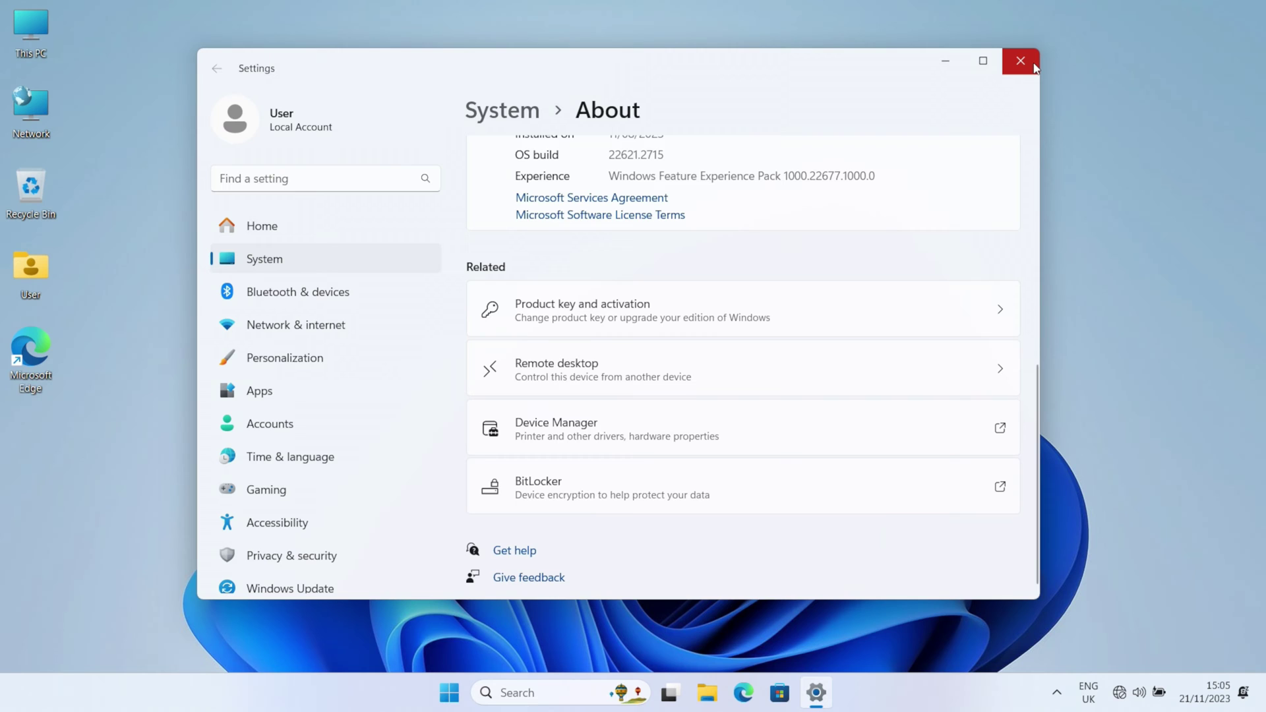
click(1033, 64)
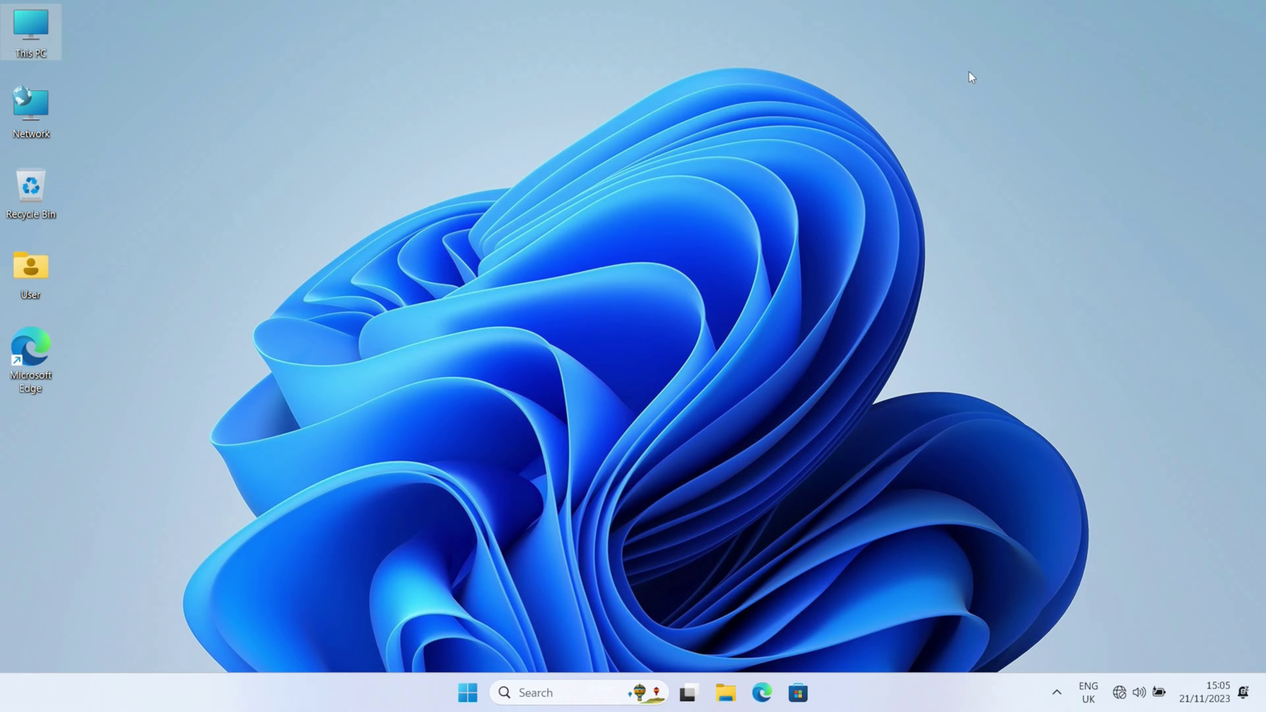
Bring up the computer's power options
click(469, 695)
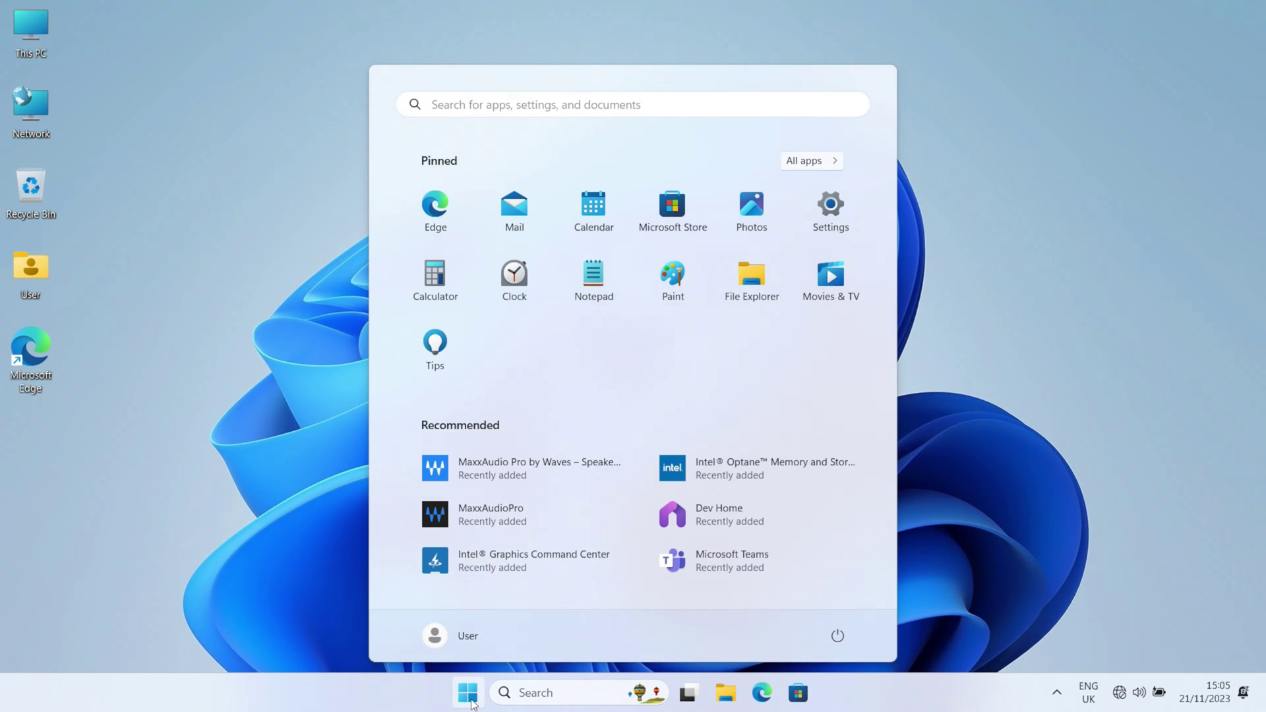
click(838, 637)
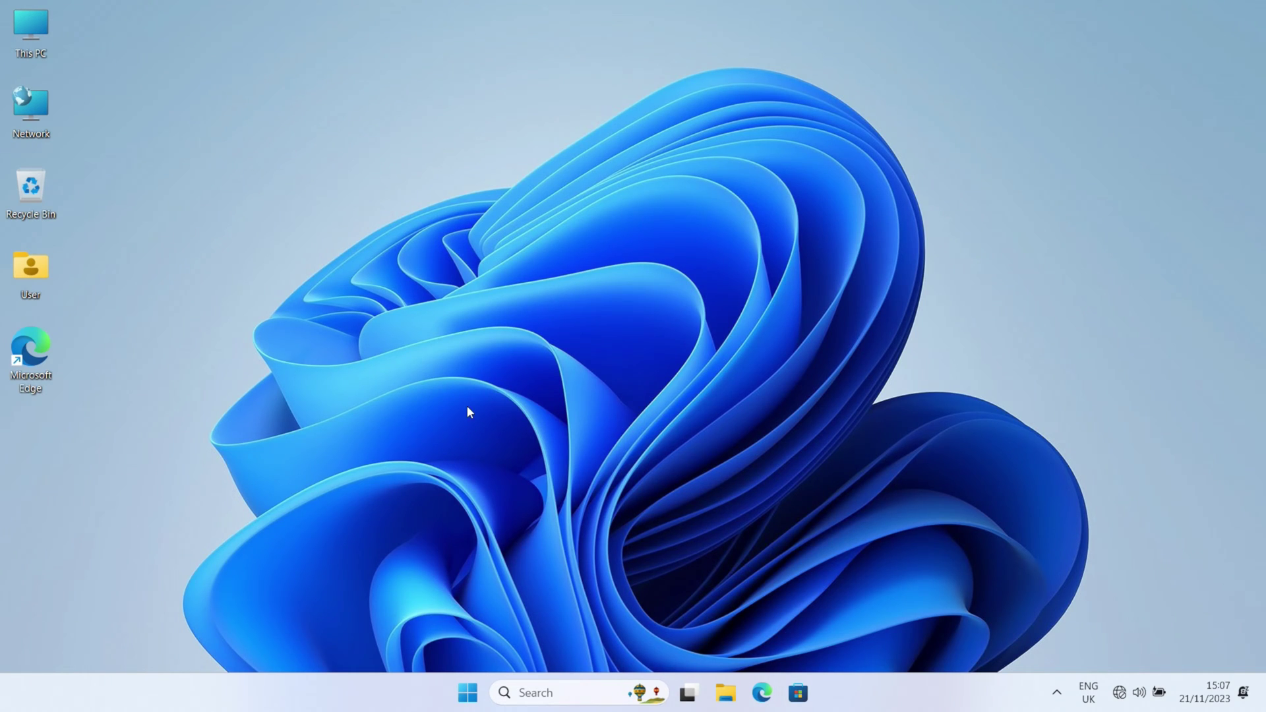
Reopen Device Manager through the system properties of This PC
right_click(34, 37)
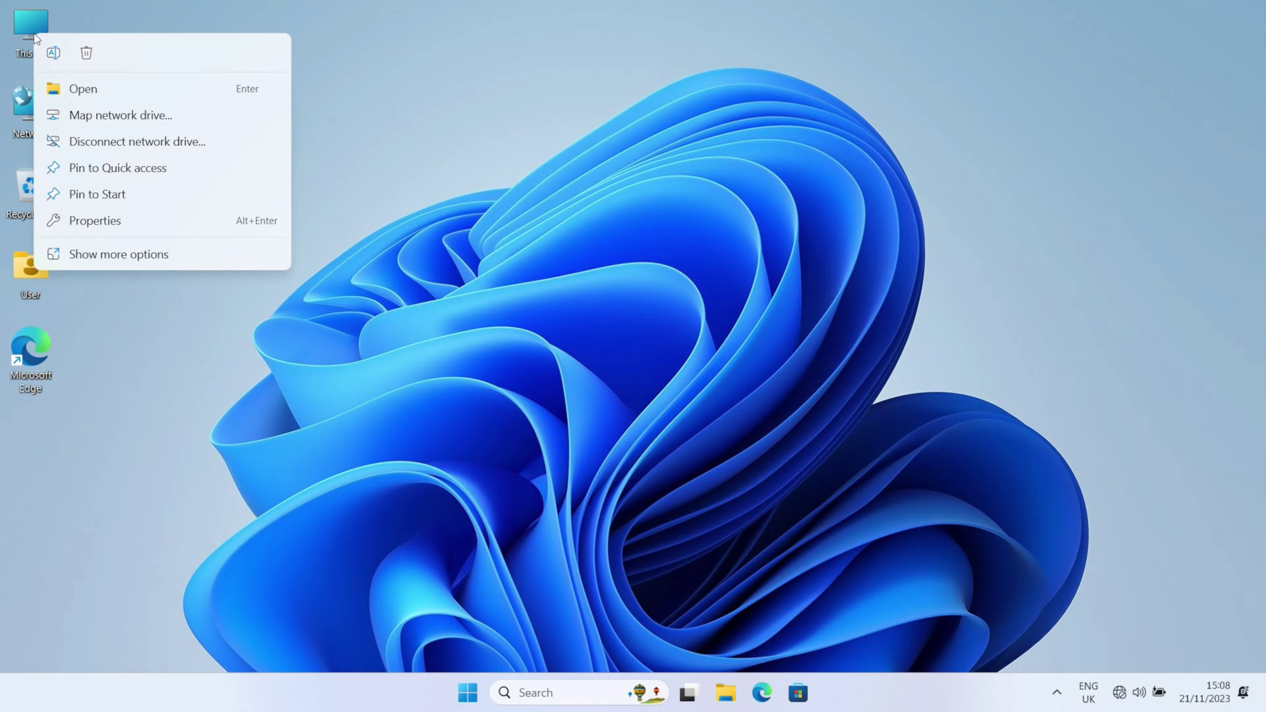
click(145, 213)
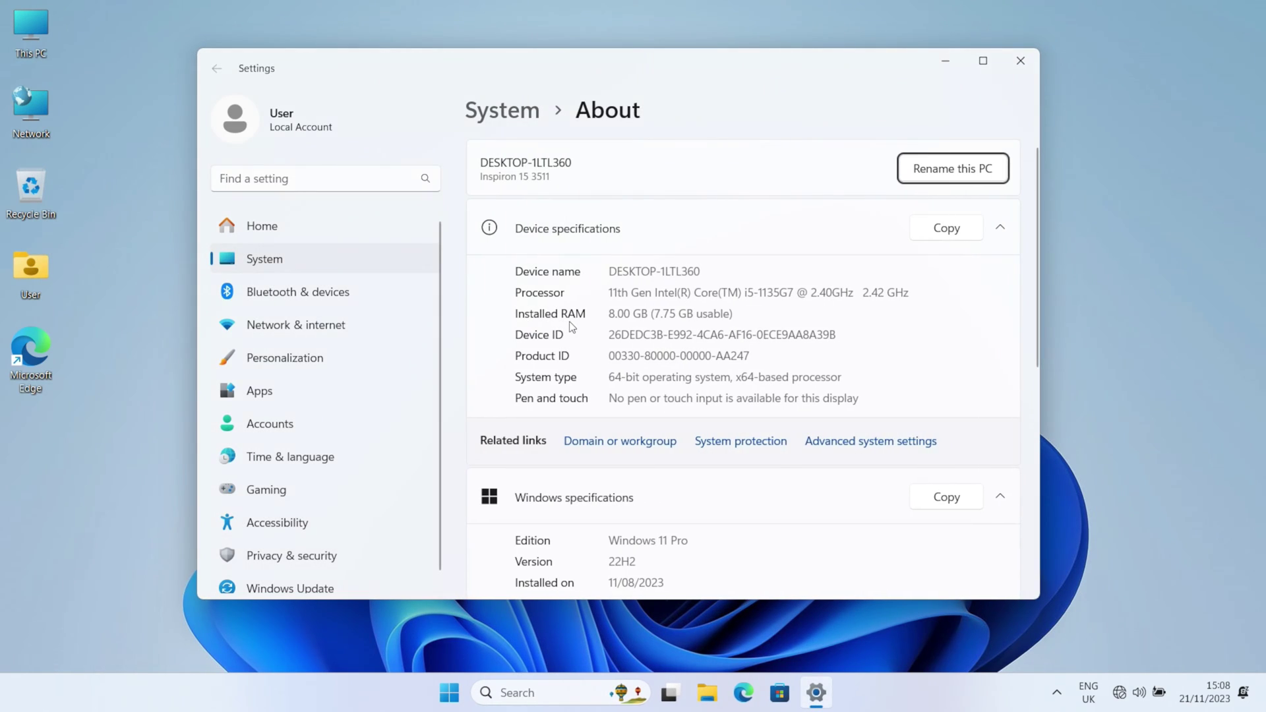
scroll(569, 325, down, 5)
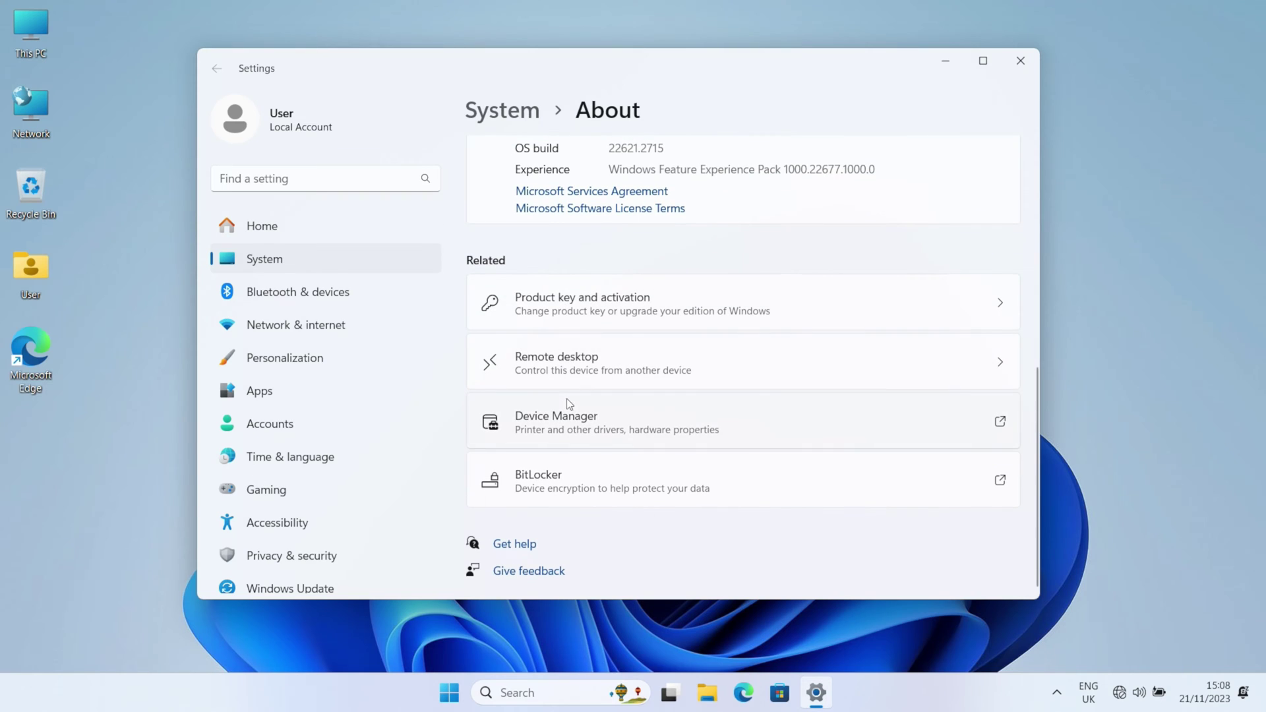
click(576, 414)
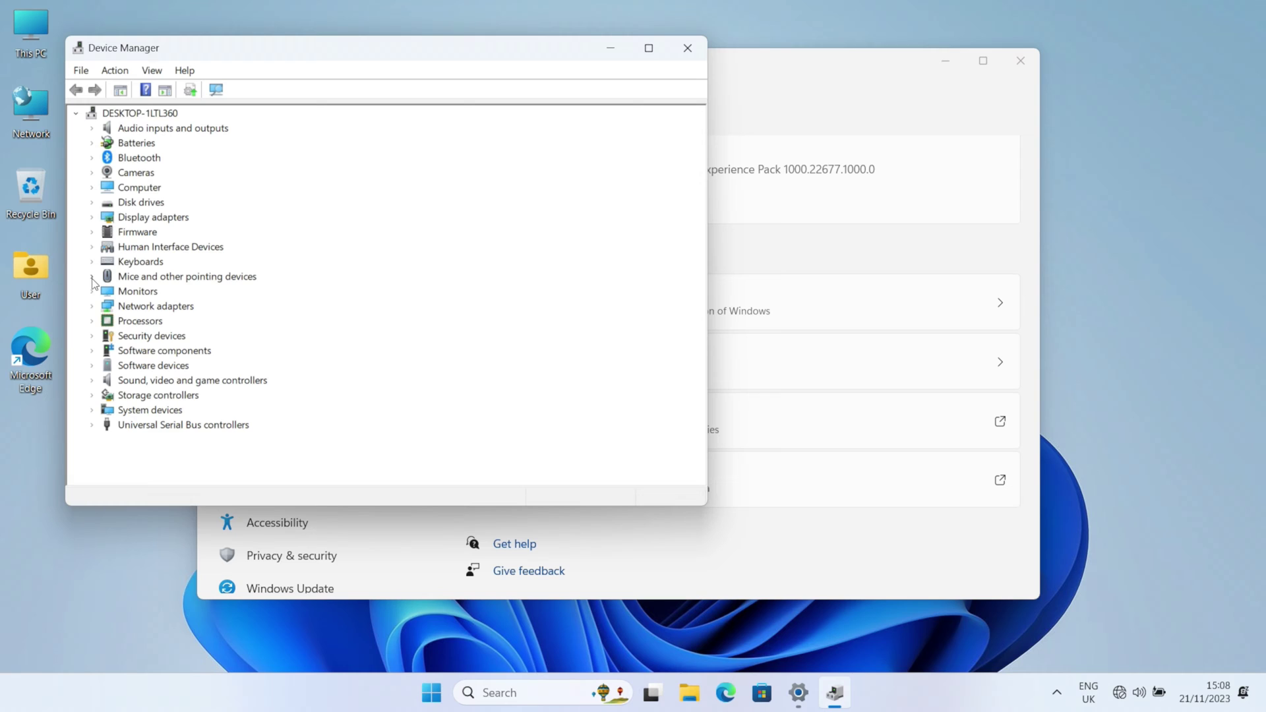
Check the network adapters category for the wireless LAN card, and close Device Manager and Settings
click(92, 306)
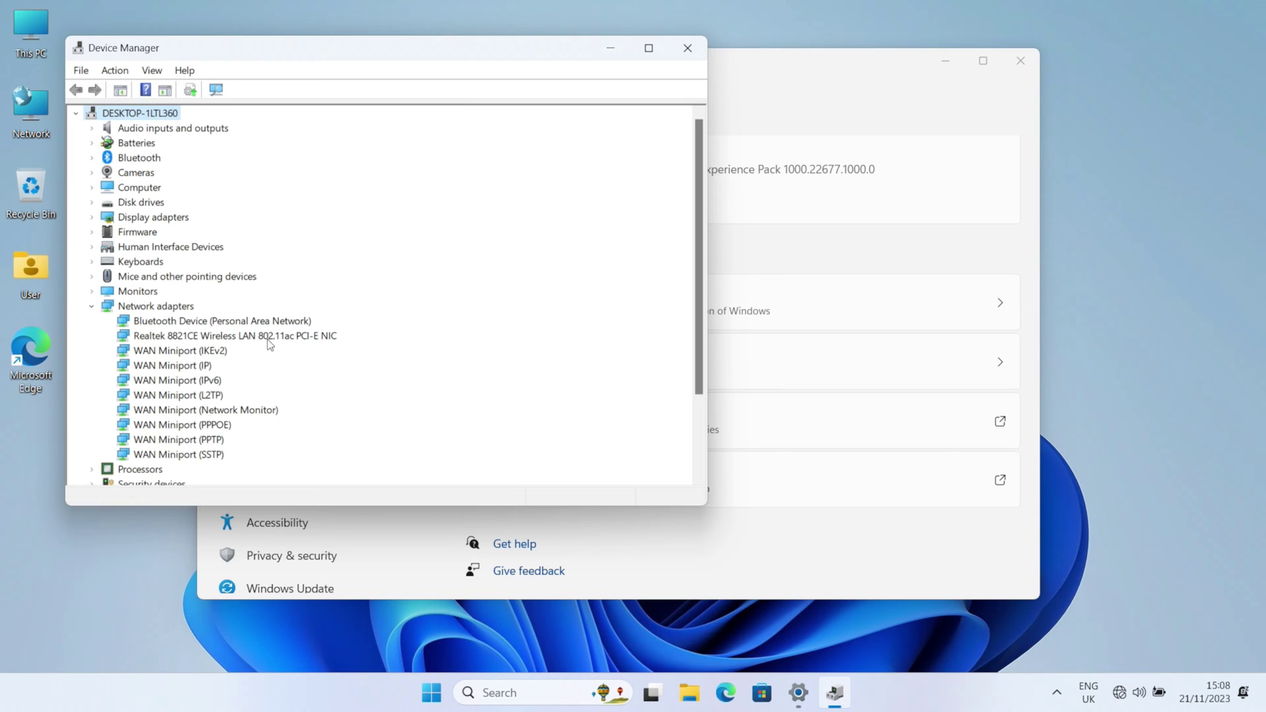
click(697, 52)
click(1021, 61)
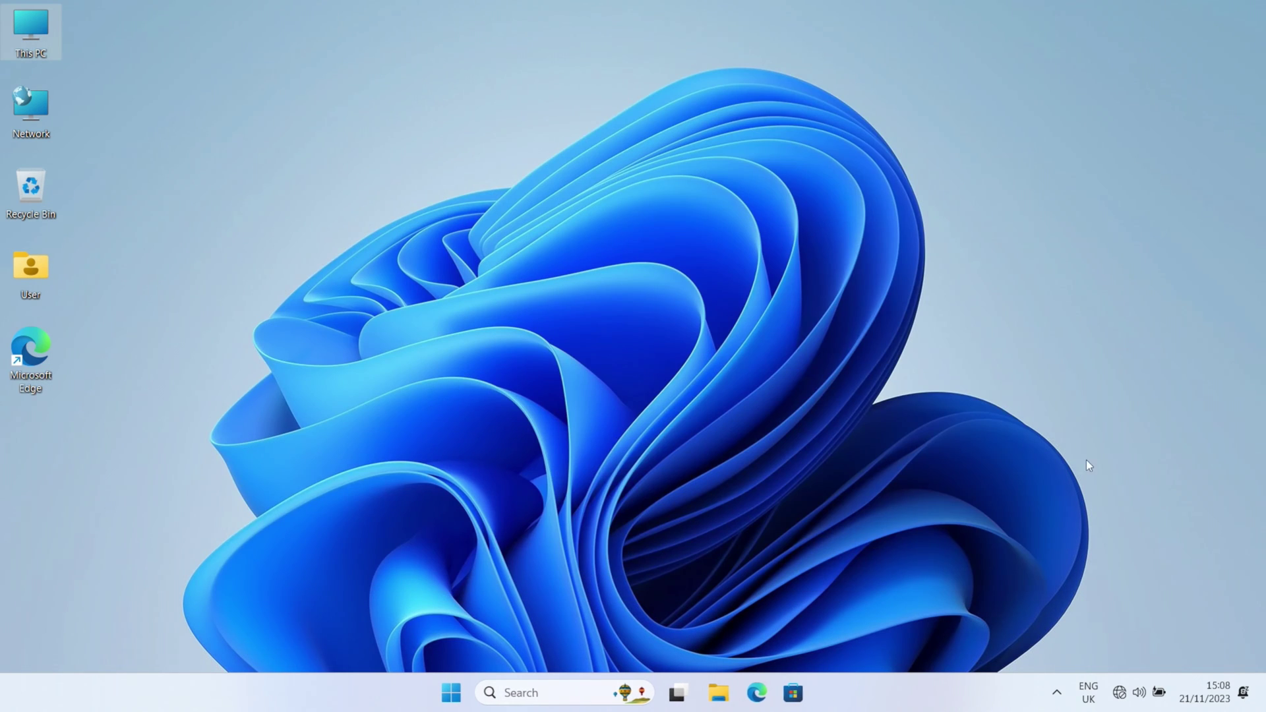
View the list of available Wi-Fi networks in the quick settings, and close it
click(1124, 695)
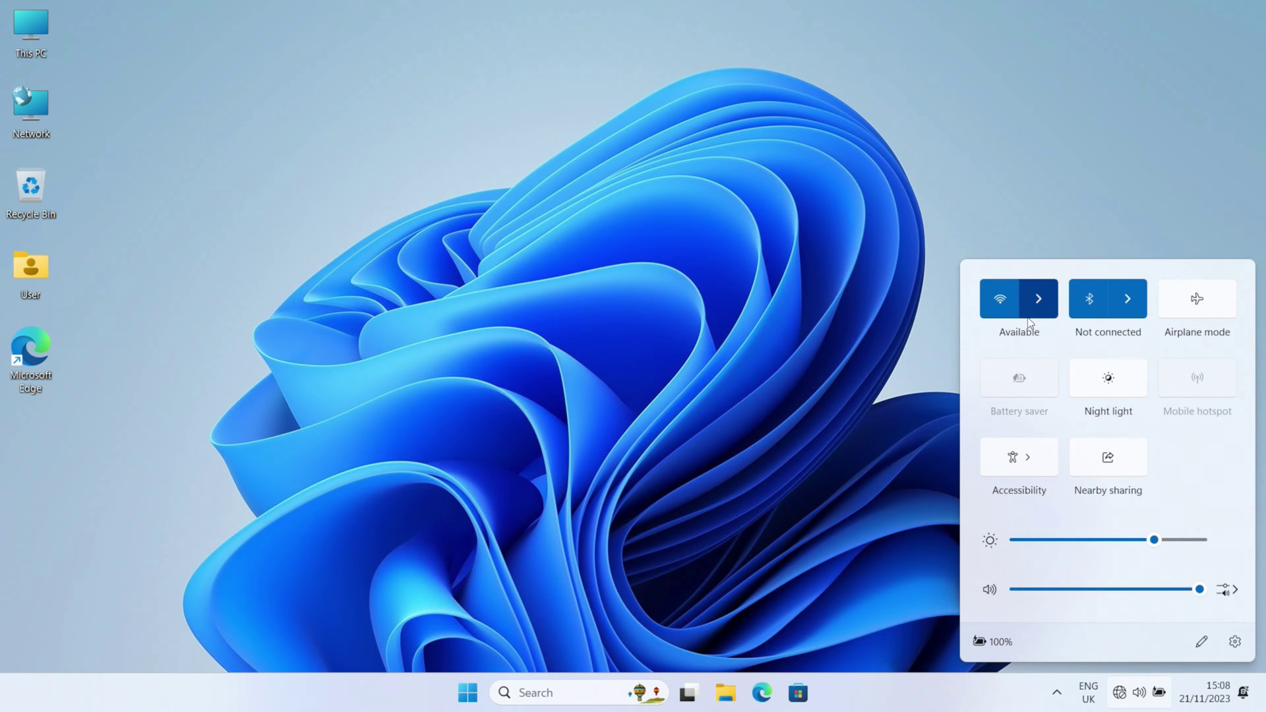
click(1039, 306)
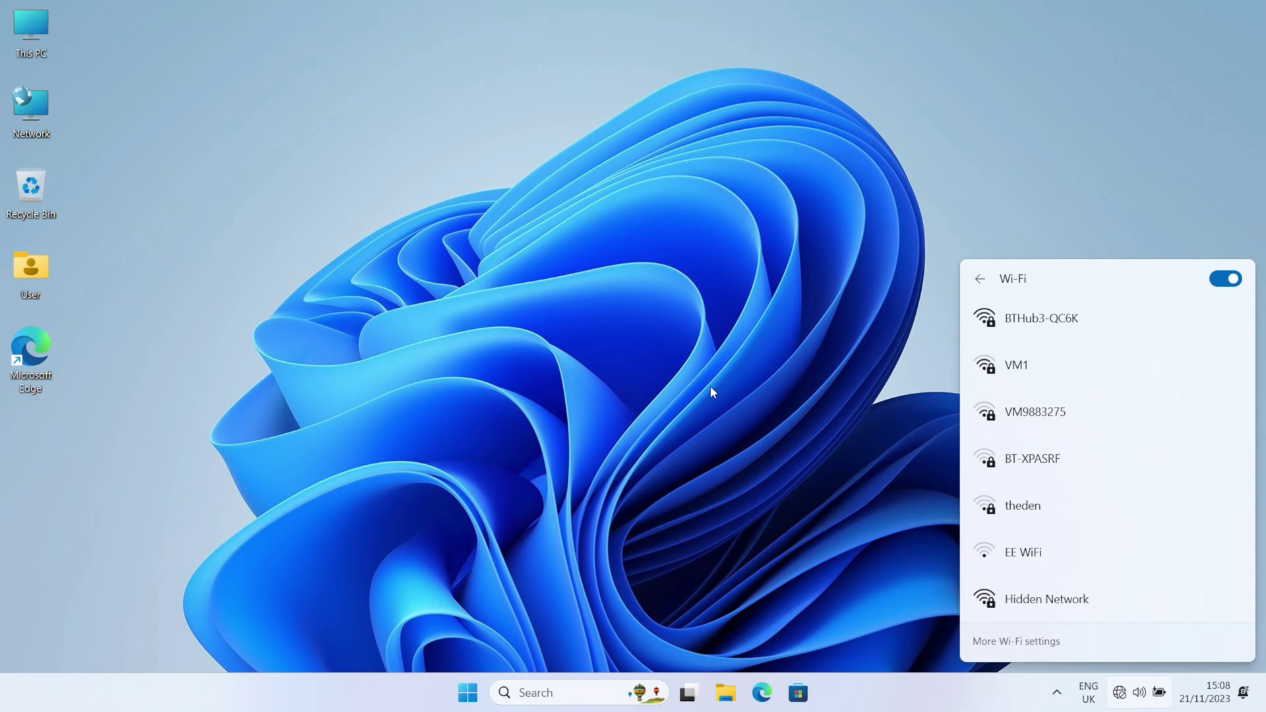
click(691, 377)
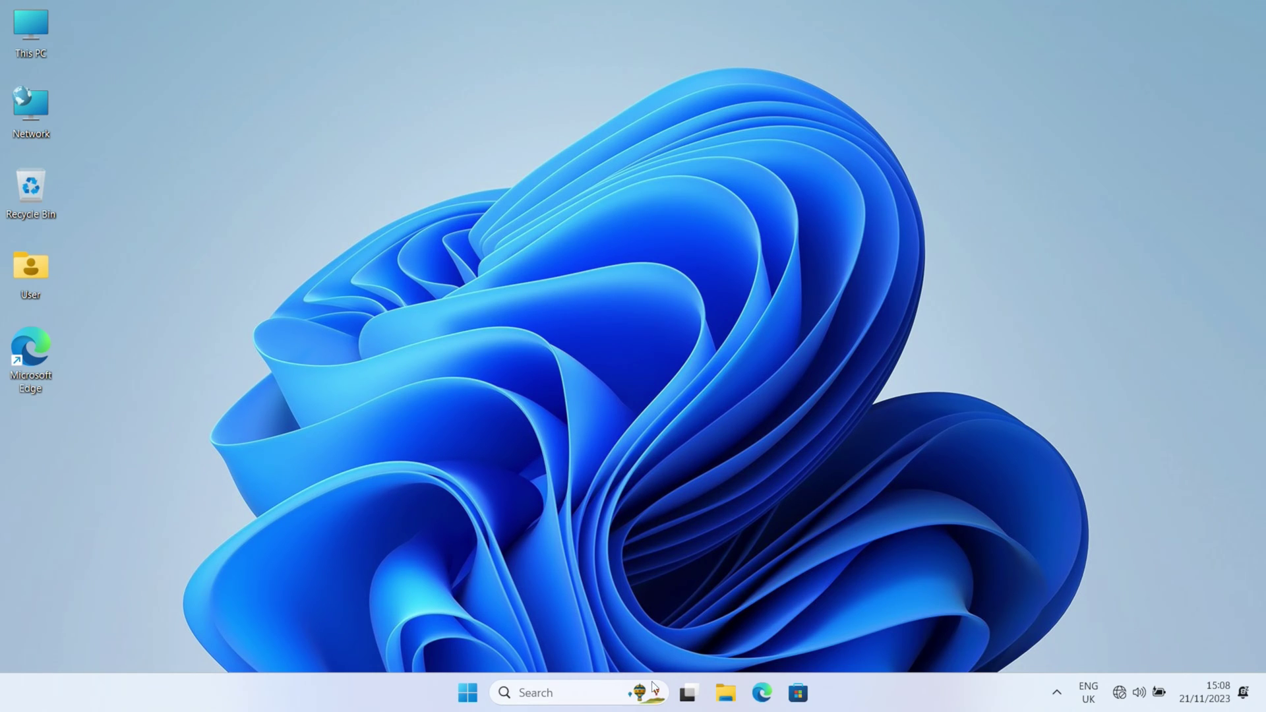
Connect to the BTHub3-QC6K Wi-Fi network by entering its network security key, and close the network list
click(1124, 692)
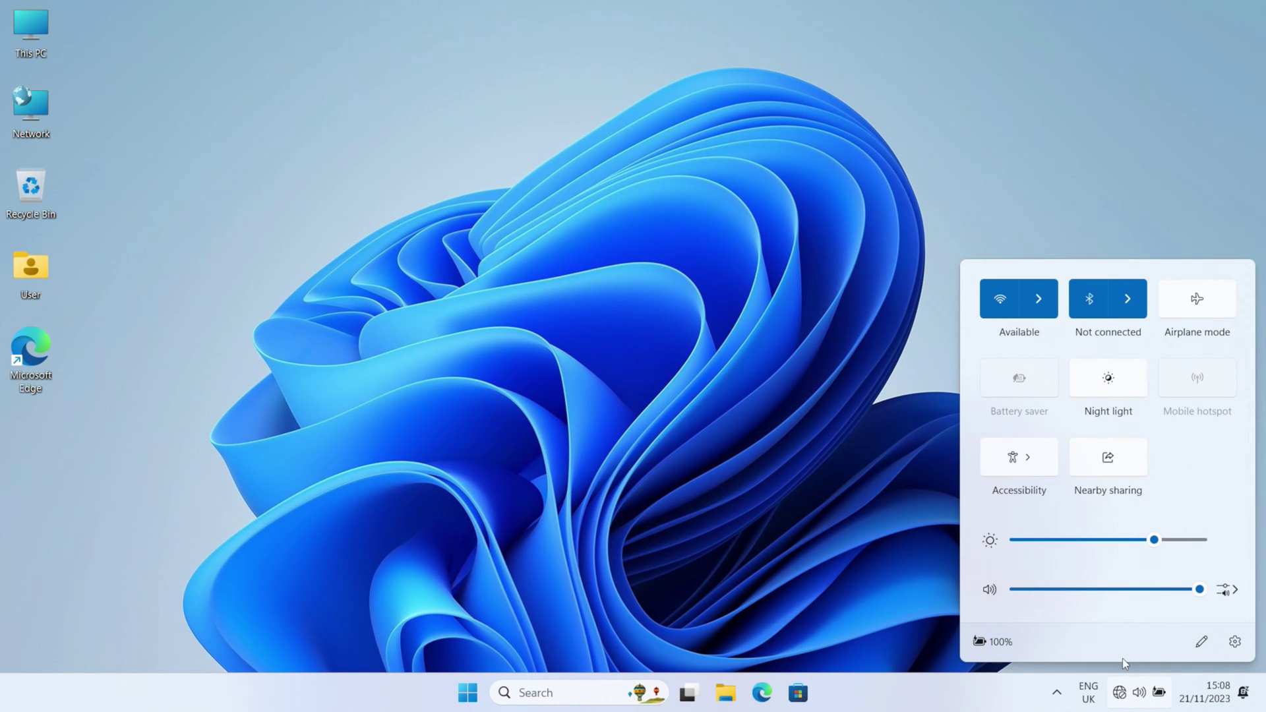
click(1047, 309)
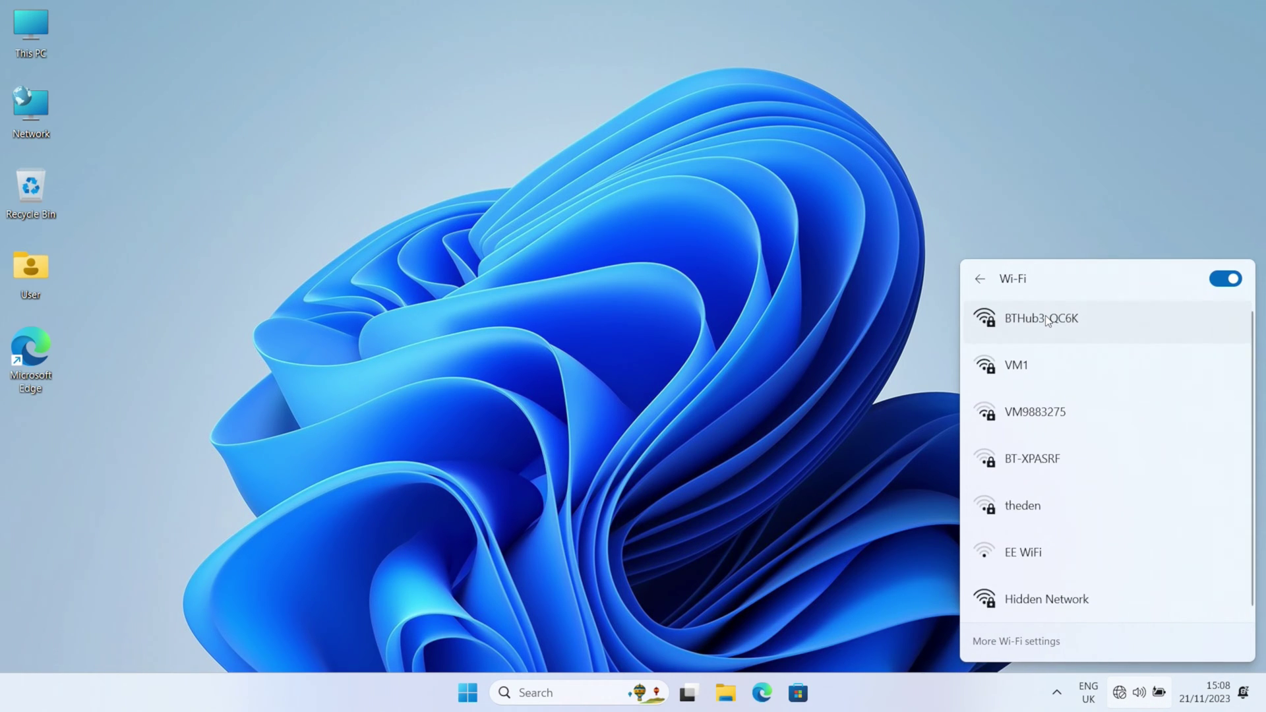
click(1046, 315)
click(1221, 394)
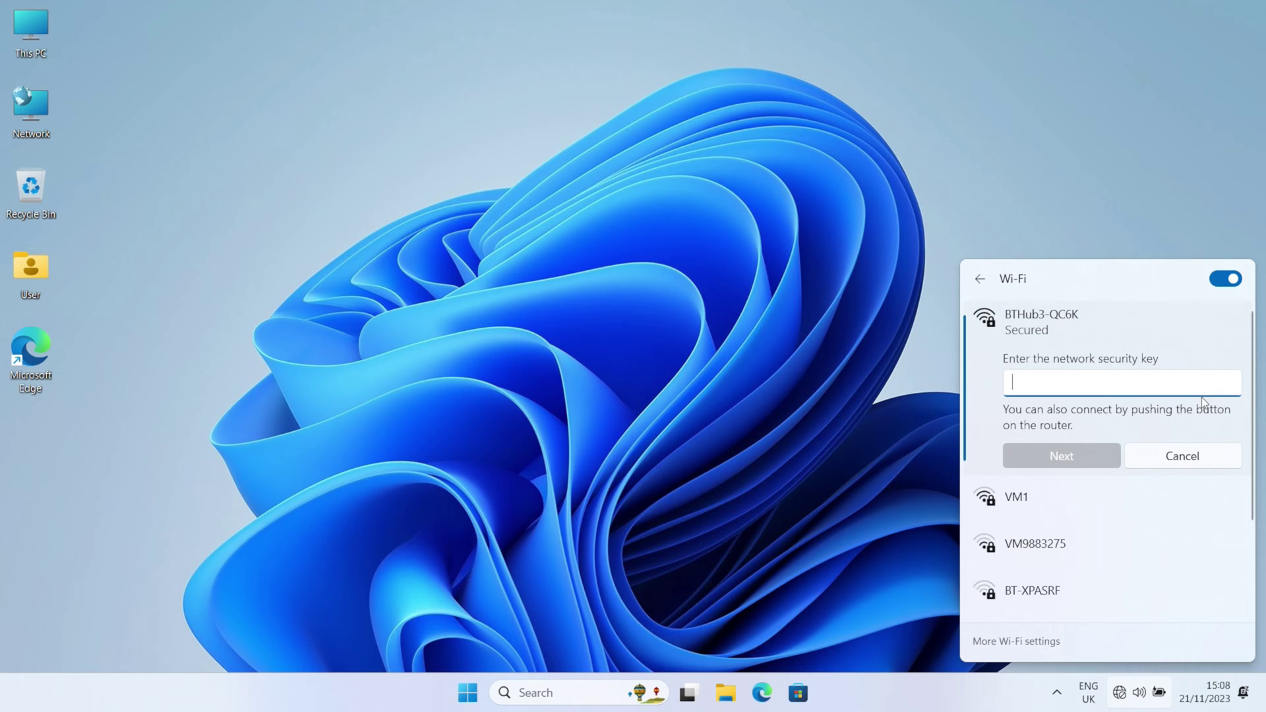
text(••)
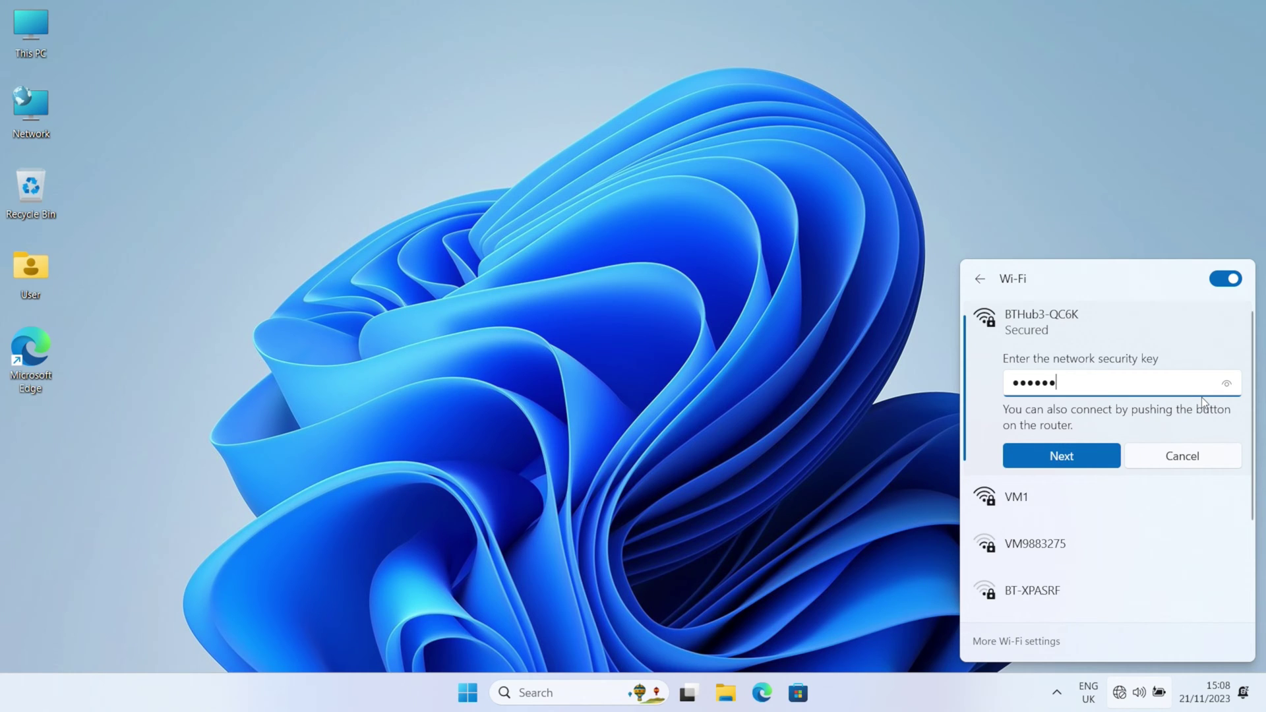
key(Return)
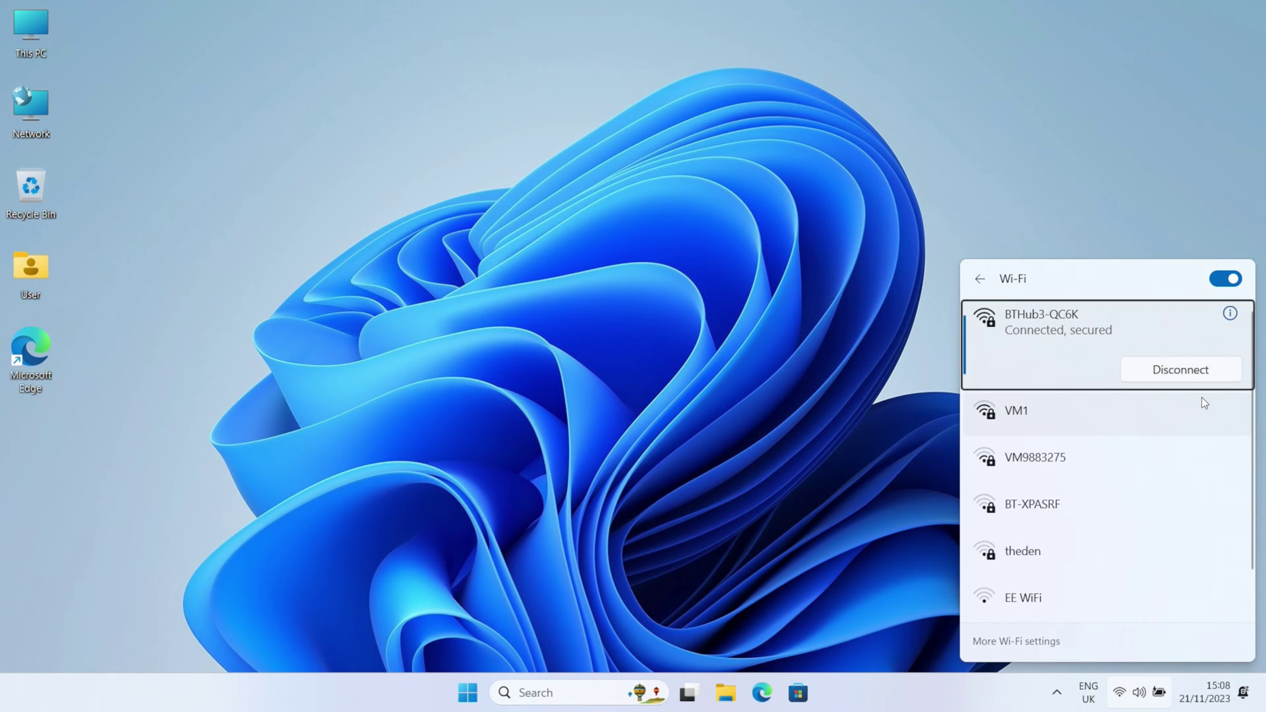
click(840, 438)
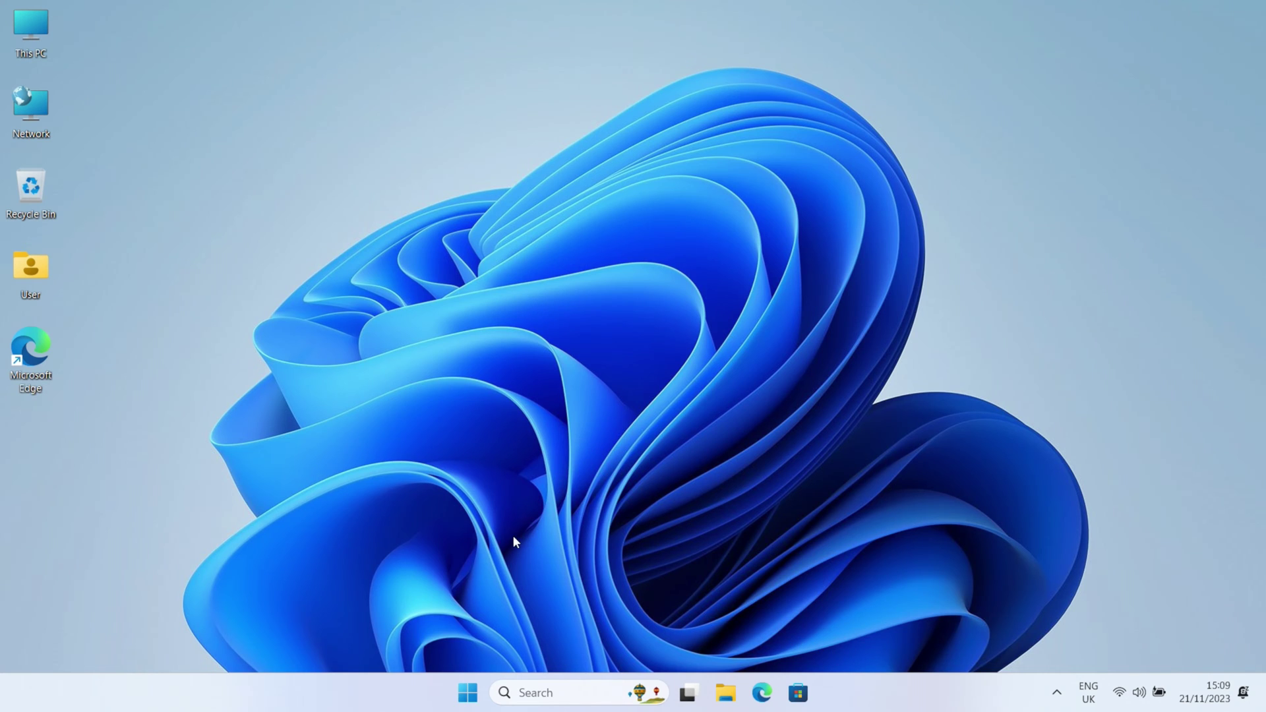
Bring up the power options for shutting down the computer
click(468, 692)
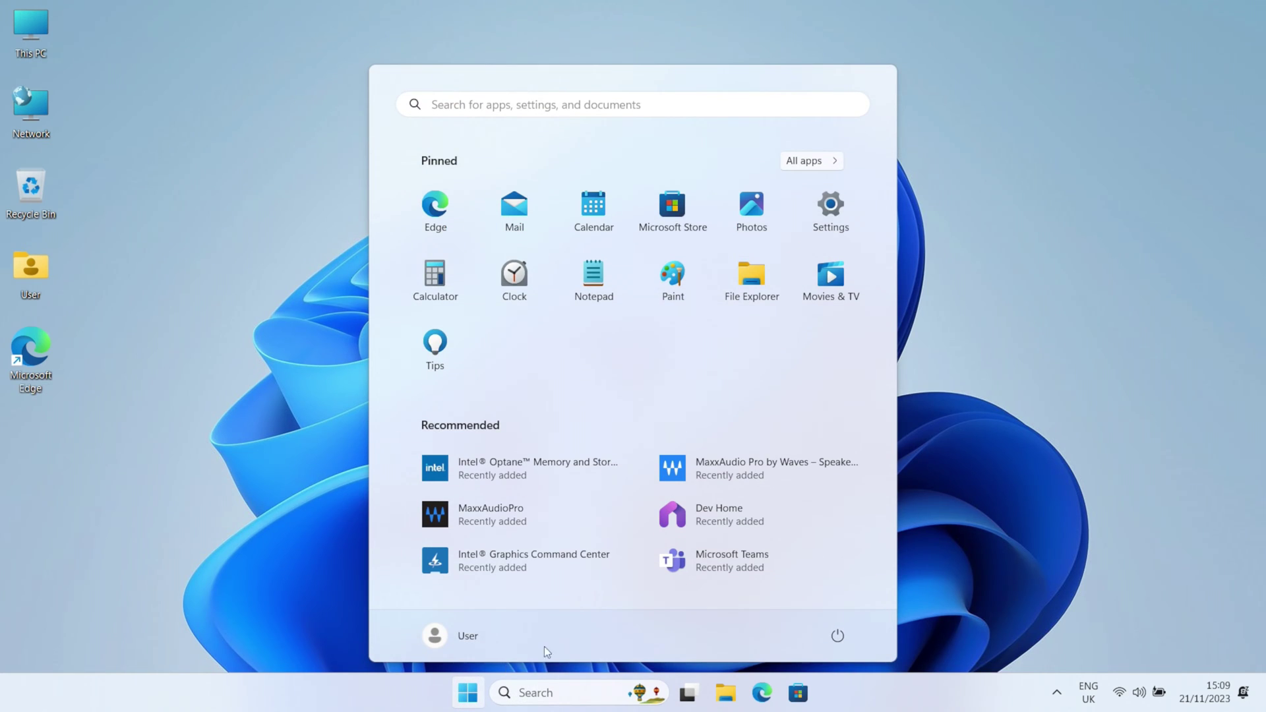
click(837, 637)
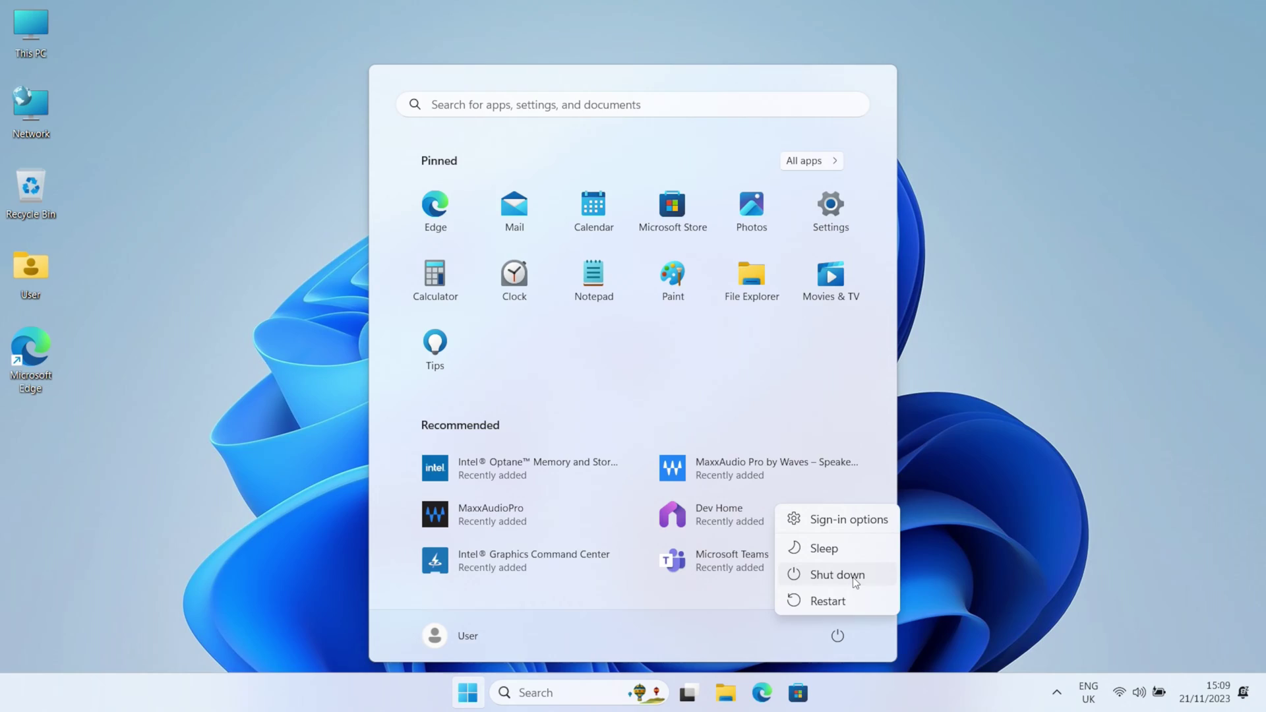